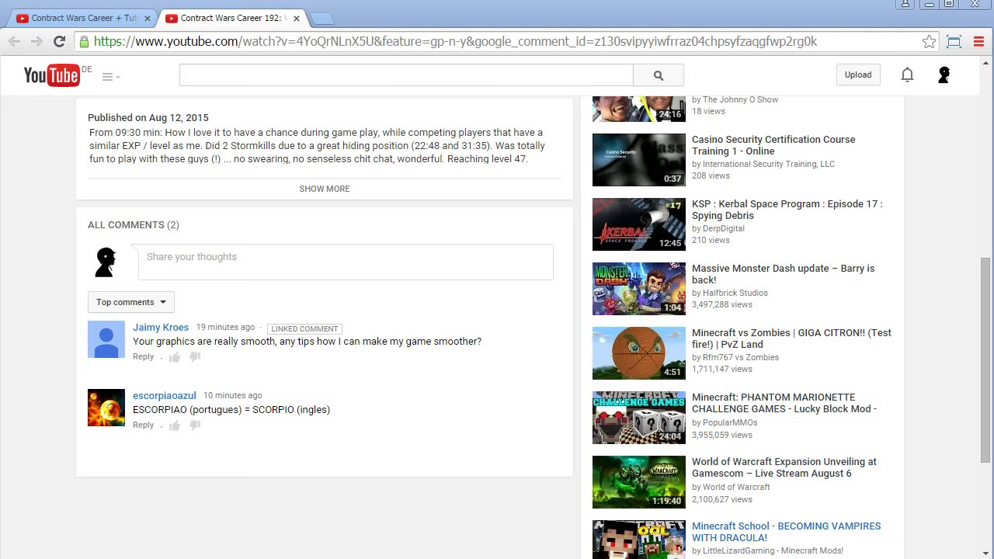
# Open the computer's system information and a Computer window listing the drives
pyautogui.press('super+Pause')
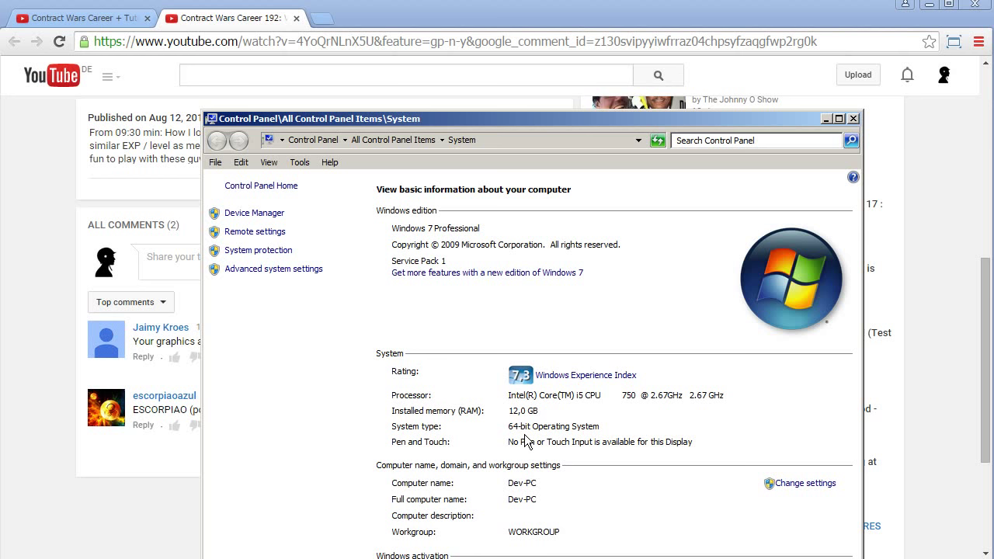
pyautogui.press('super+e')
pyautogui.moveTo(440, 84); pyautogui.dragTo(241, 26)
pyautogui.rightClick(248, 132)
pyautogui.click(437, 137)
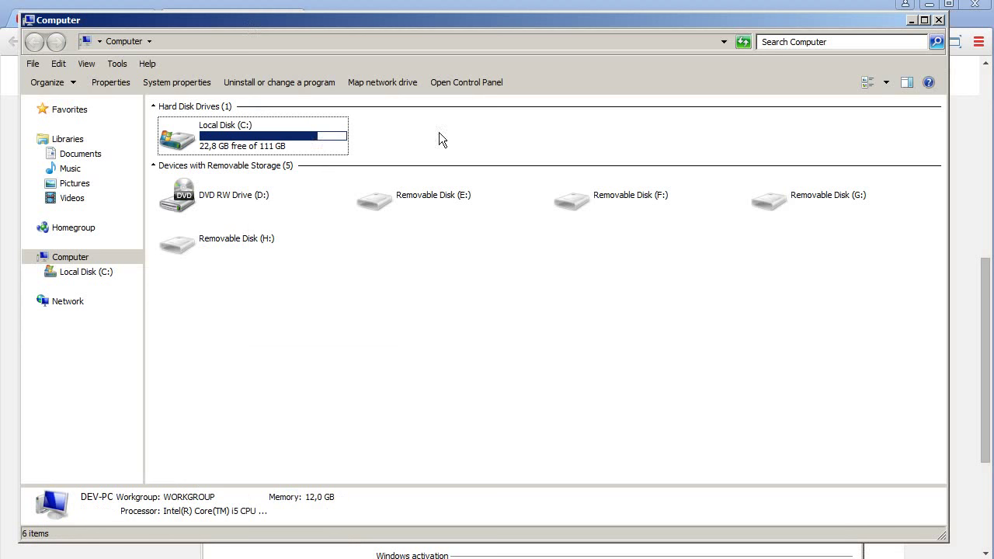
# Inspect the Samsung SSD 840 EVO 120G in the hardware properties of Local Disk (C:), and close the Computer window
pyautogui.click(277, 153)
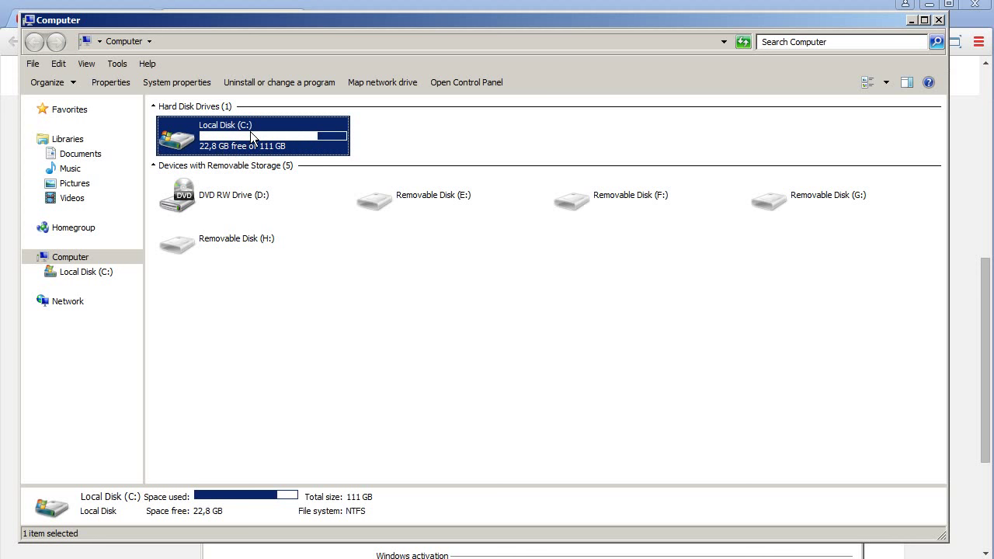
pyautogui.rightClick(251, 137)
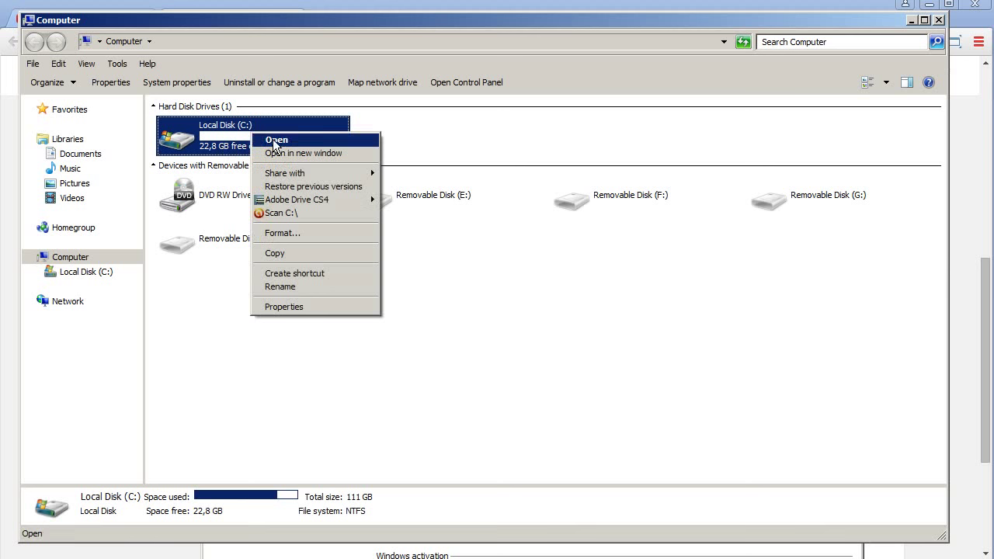
pyautogui.click(313, 306)
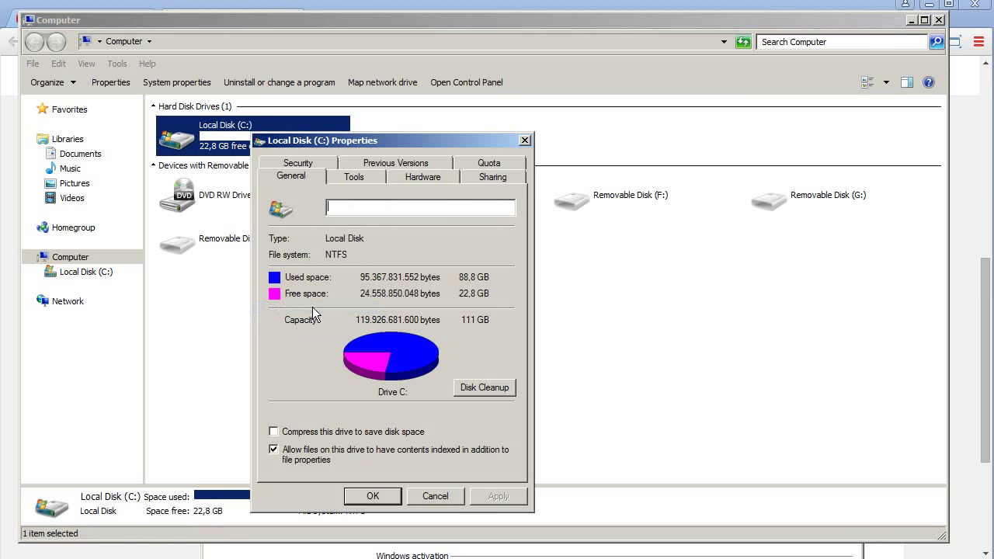
pyautogui.click(428, 177)
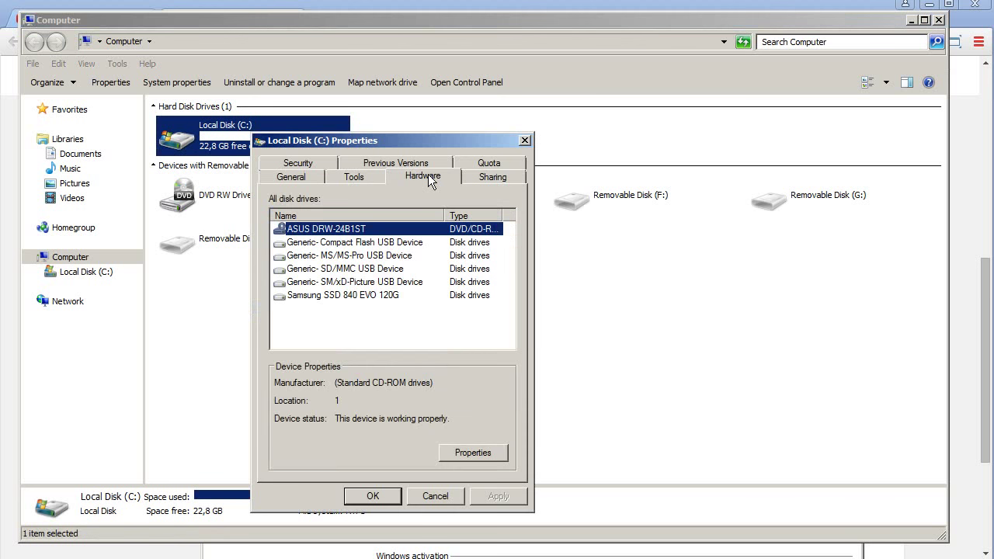
pyautogui.click(344, 296)
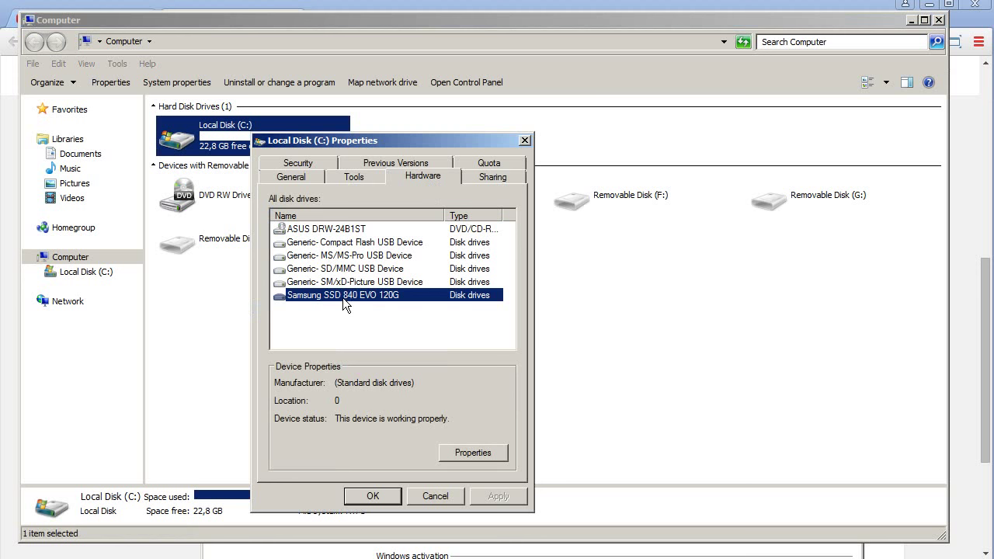
pyautogui.click(376, 495)
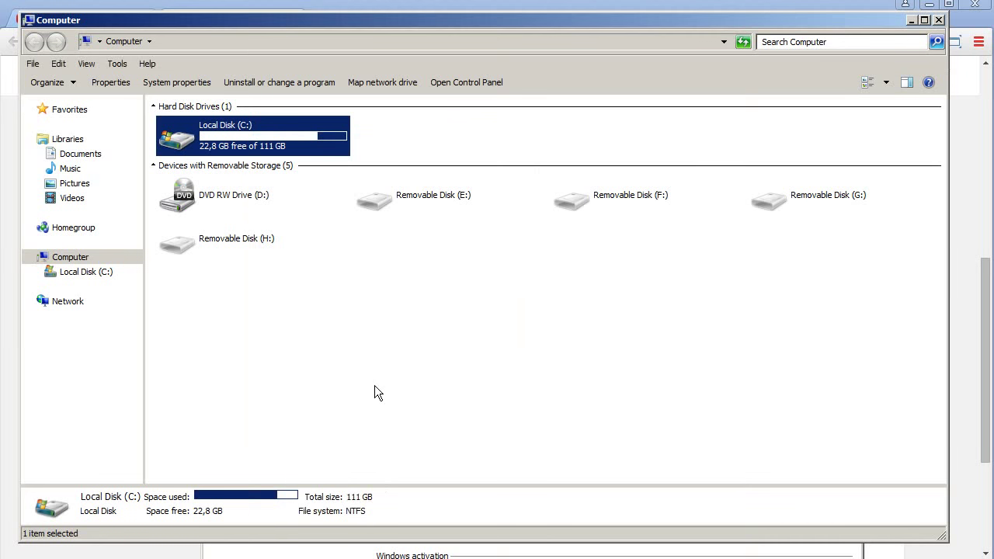
pyautogui.click(375, 385)
pyautogui.hotkey('alt', 'F4')
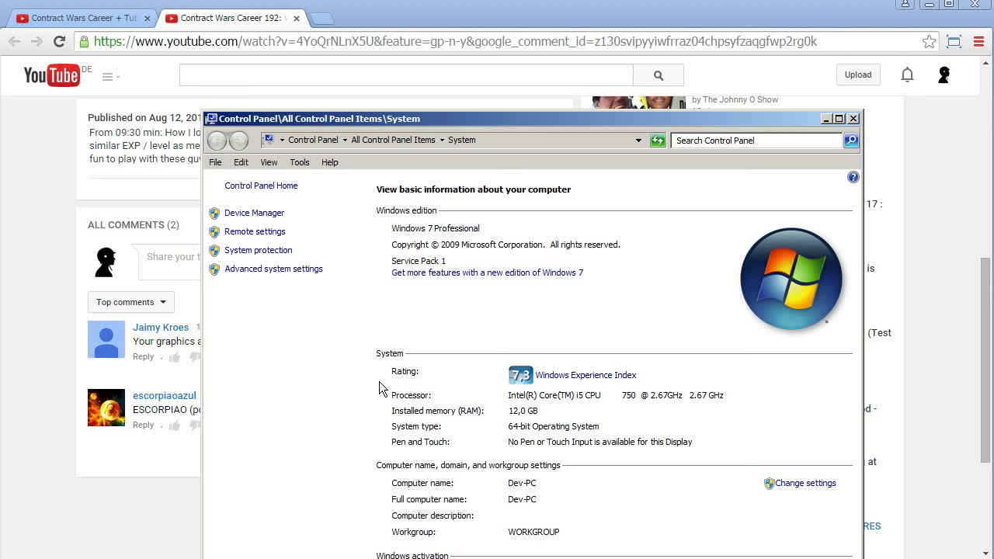
# Open Device Manager and highlight the AMD Radeon HD 5800 Series among the display adapters
pyautogui.click(260, 213)
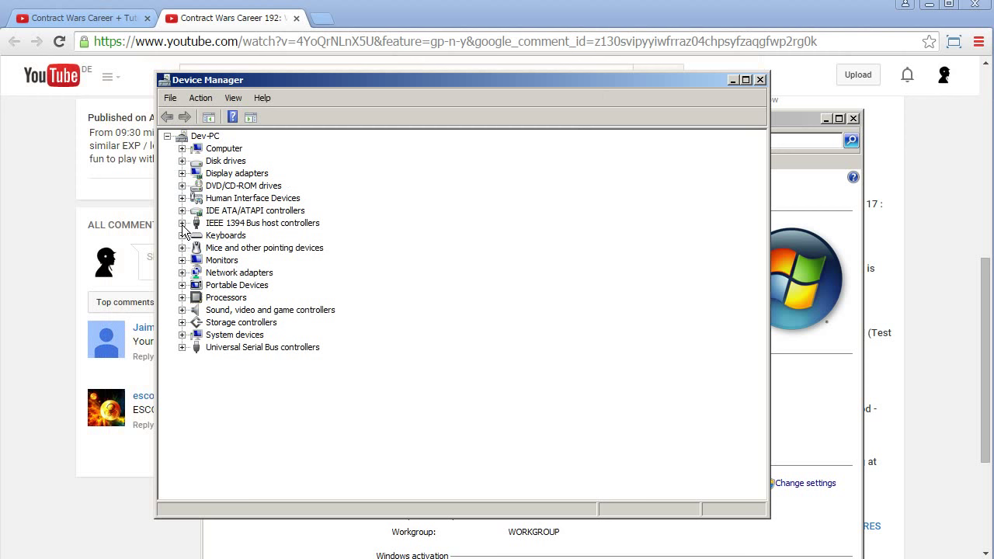
pyautogui.click(182, 173)
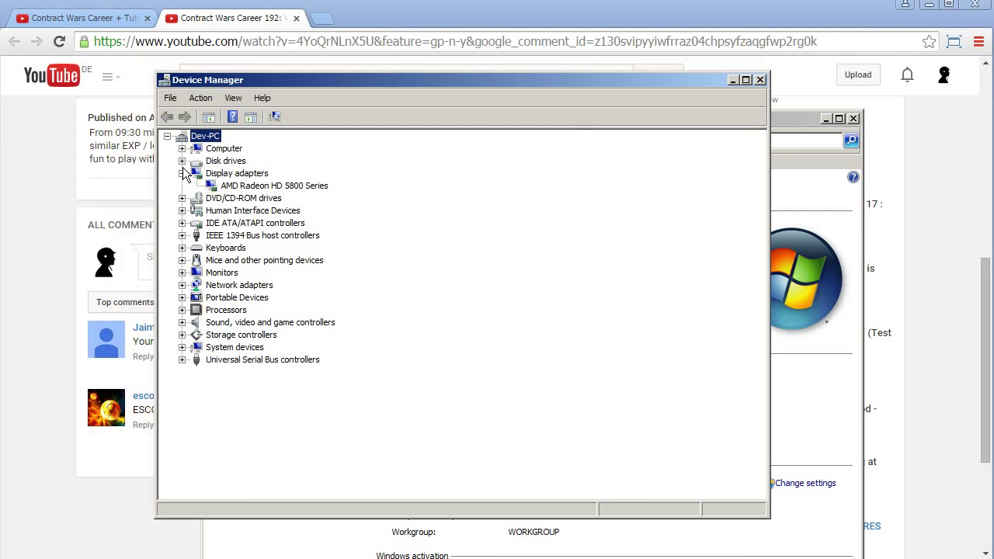
pyautogui.click(261, 186)
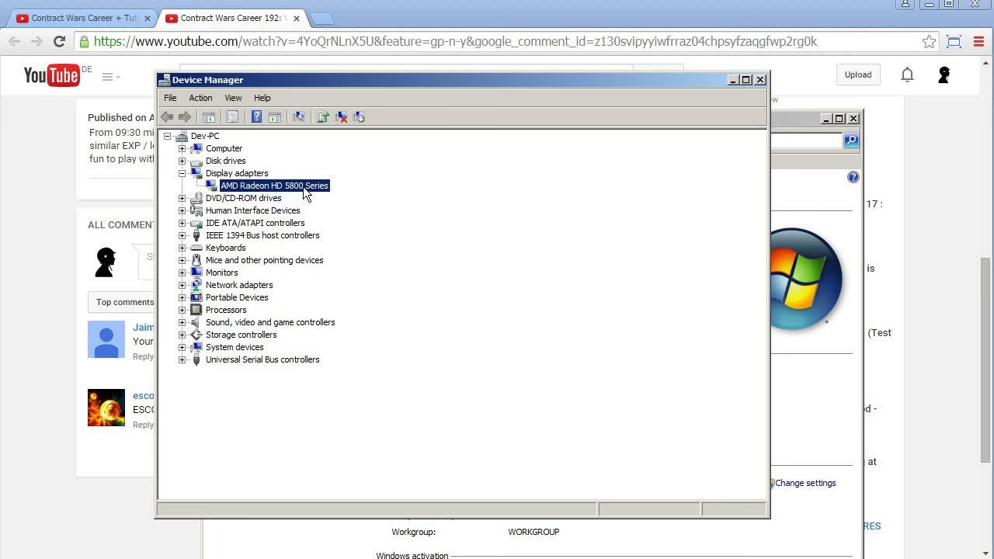
# View the Windows Experience Index subscores from the system information, and minimize that window and Device Manager
pyautogui.click(310, 536)
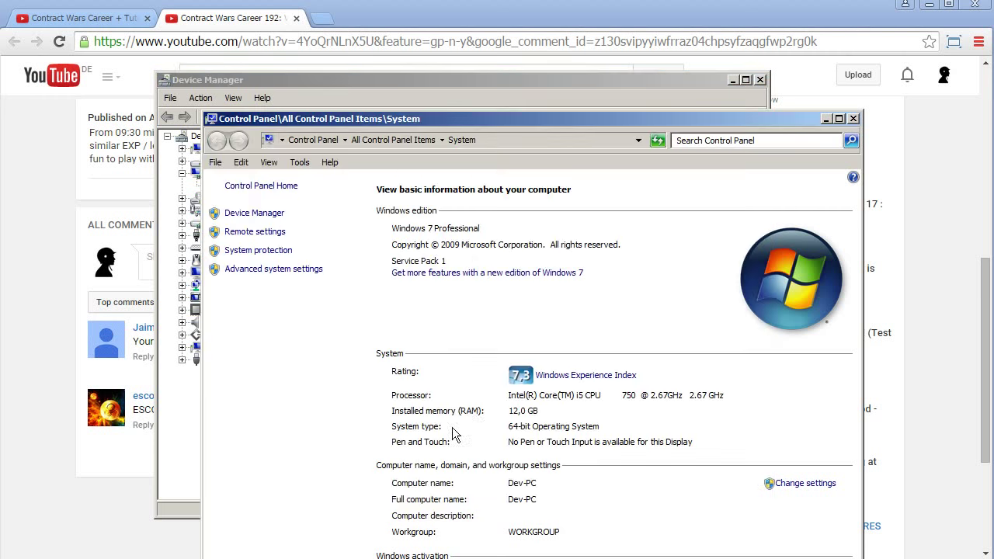
pyautogui.click(576, 378)
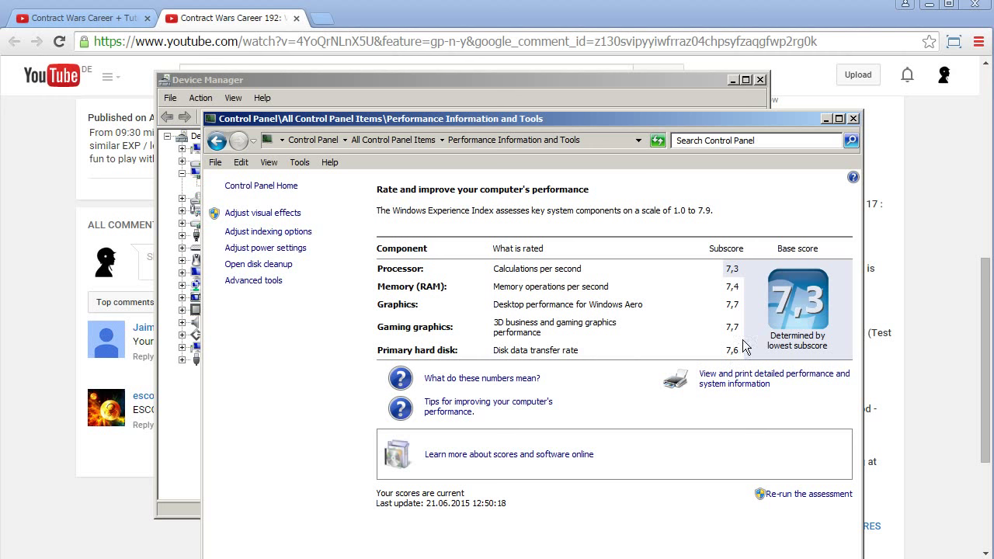
pyautogui.click(826, 119)
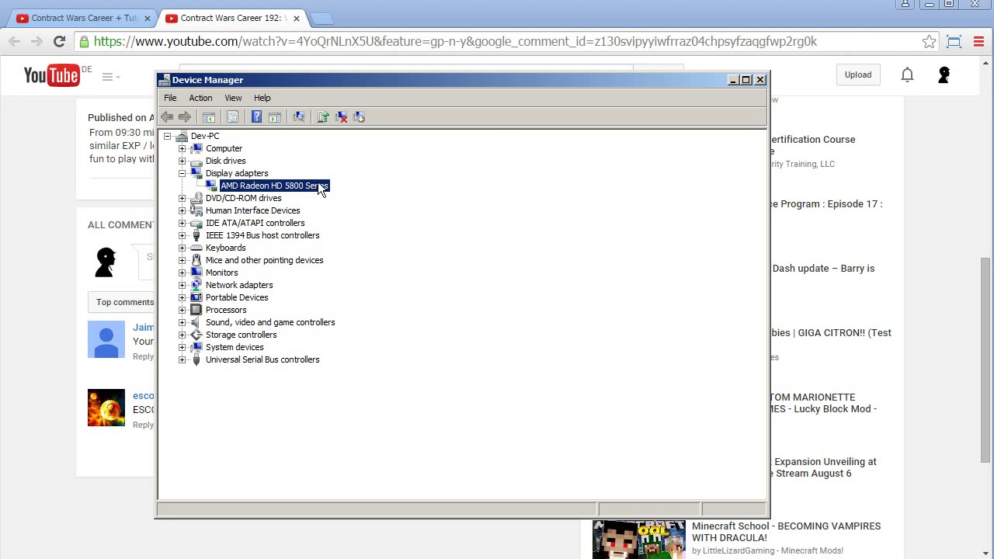
pyautogui.click(733, 80)
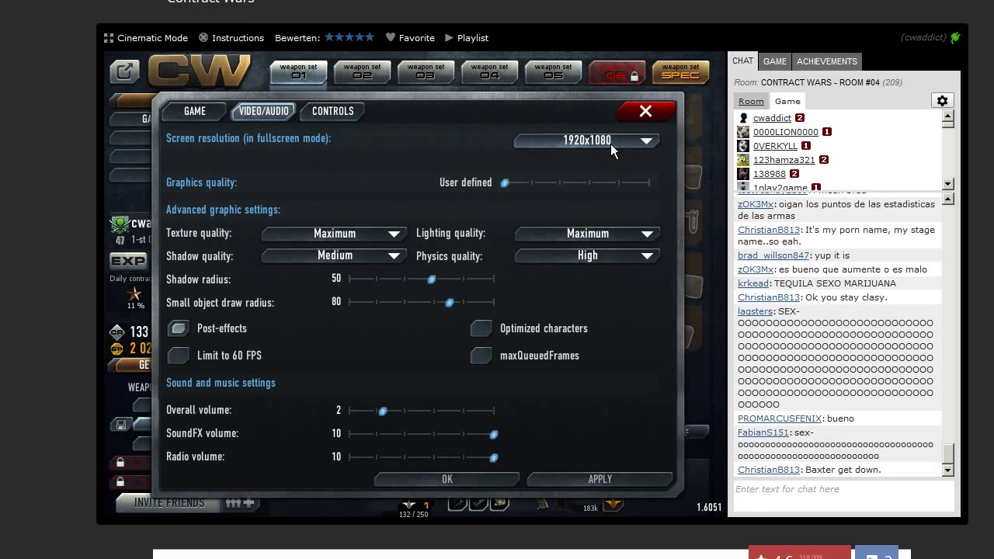
# Switch the side area beside the Contract Wars game from the chat to the achievements
pyautogui.moveTo(769, 316); pyautogui.dragTo(821, 382)
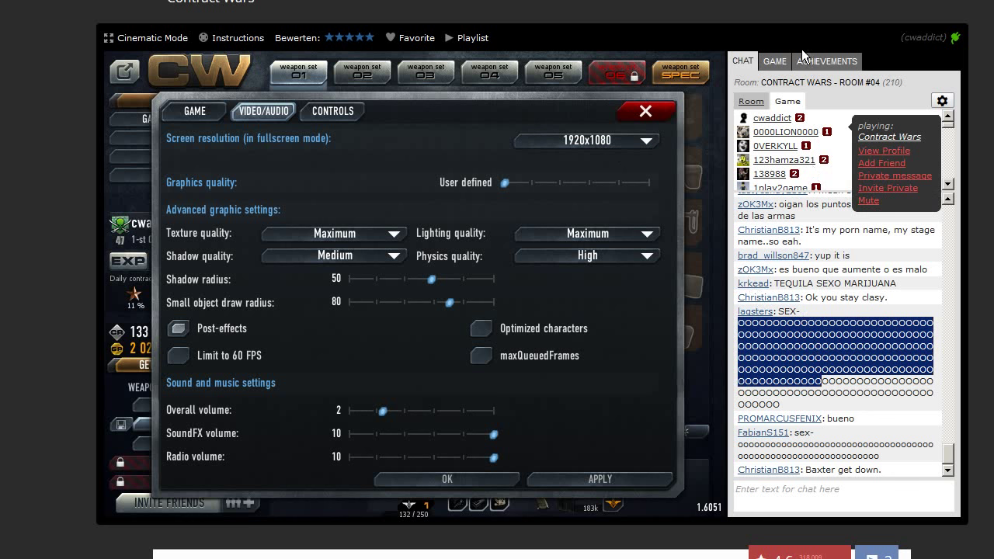
pyautogui.click(825, 61)
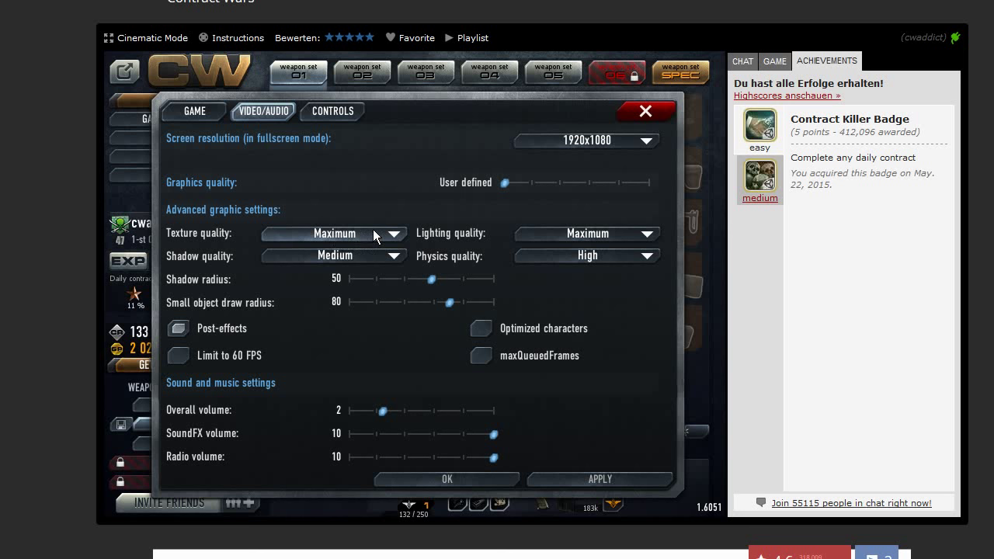
# Look at the lighting quality choices in the game's video settings, and close the settings and the performance information window
pyautogui.click(544, 233)
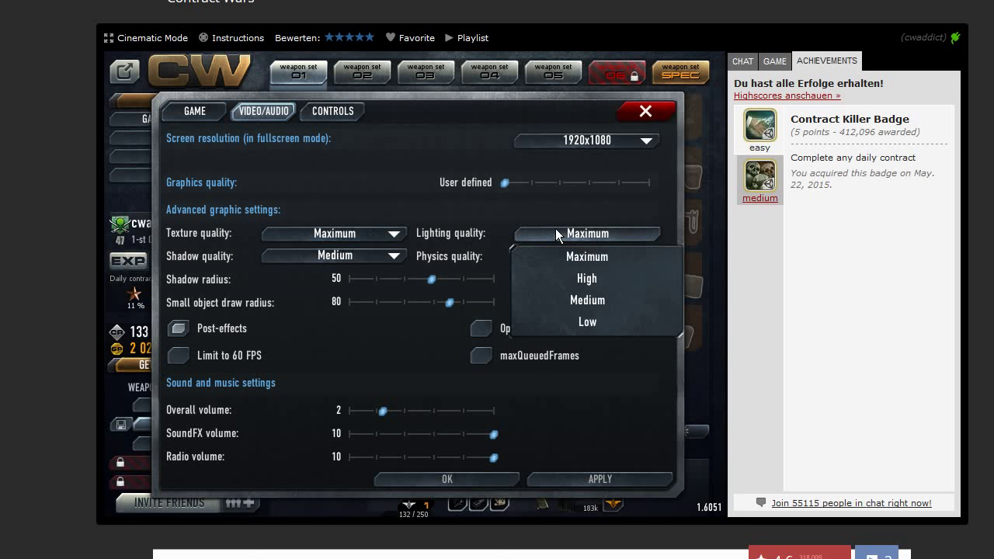
pyautogui.click(476, 232)
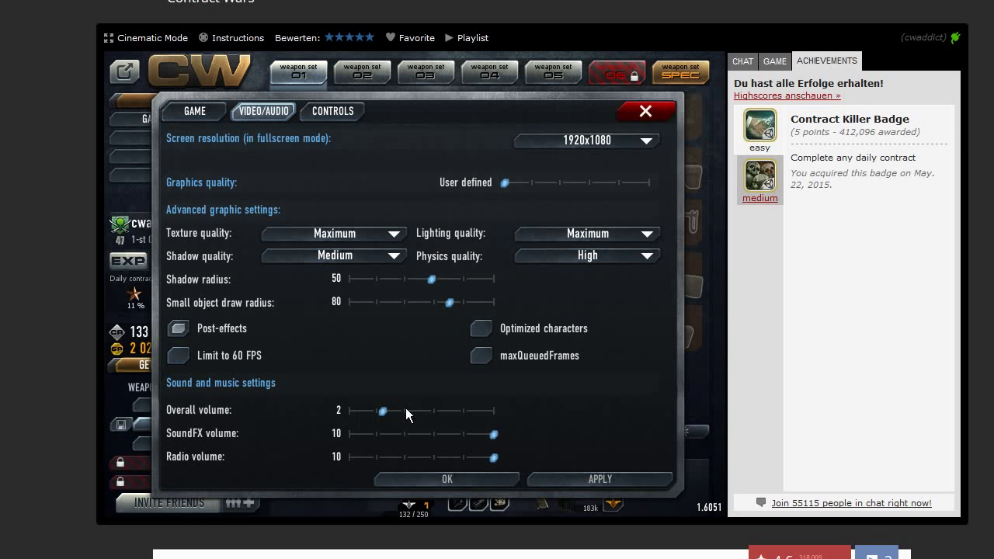
pyautogui.click(663, 109)
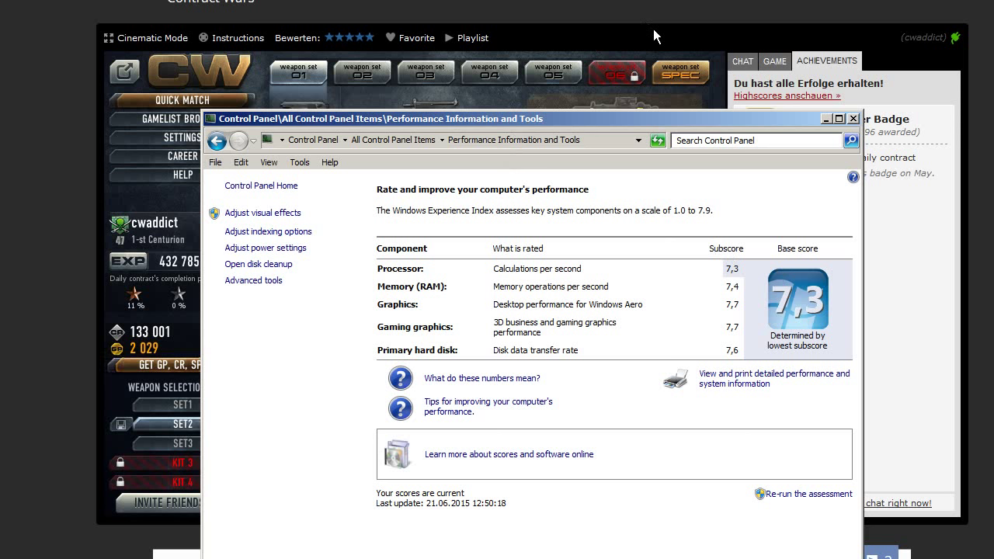
pyautogui.hotkey('alt', 'F4')
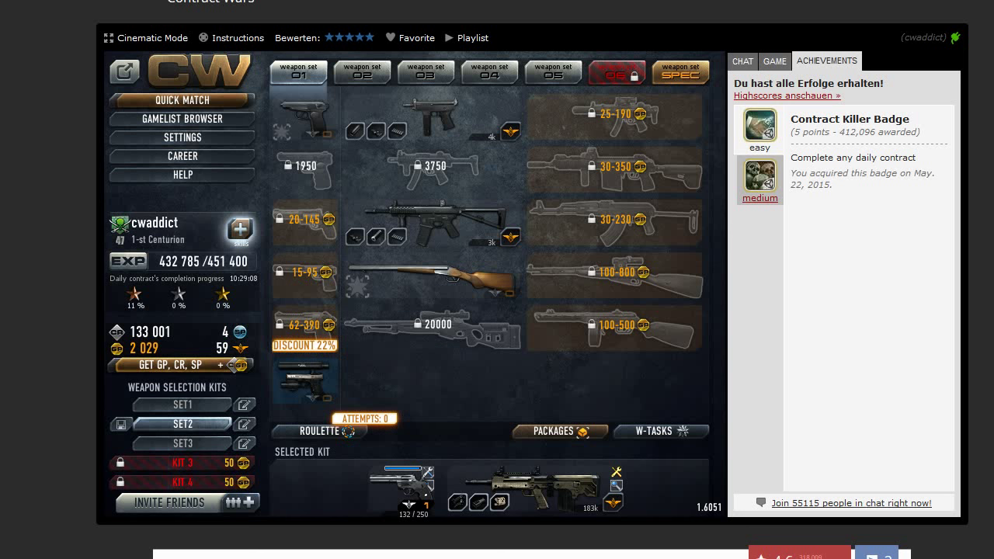
# Start Windows Task Manager, reposition its window and sort the running processes by memory use, highest first
pyautogui.rightClick(515, 547)
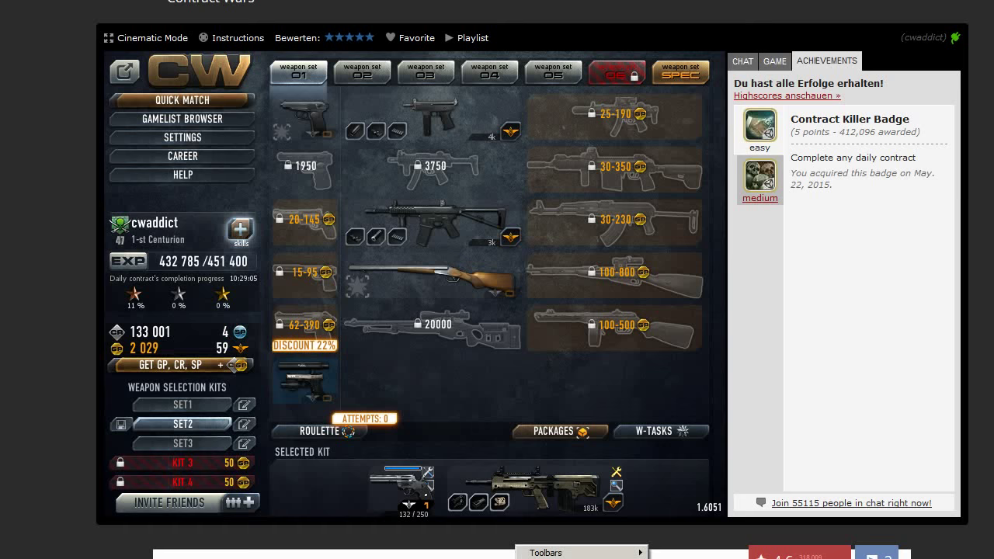
pyautogui.press('k')
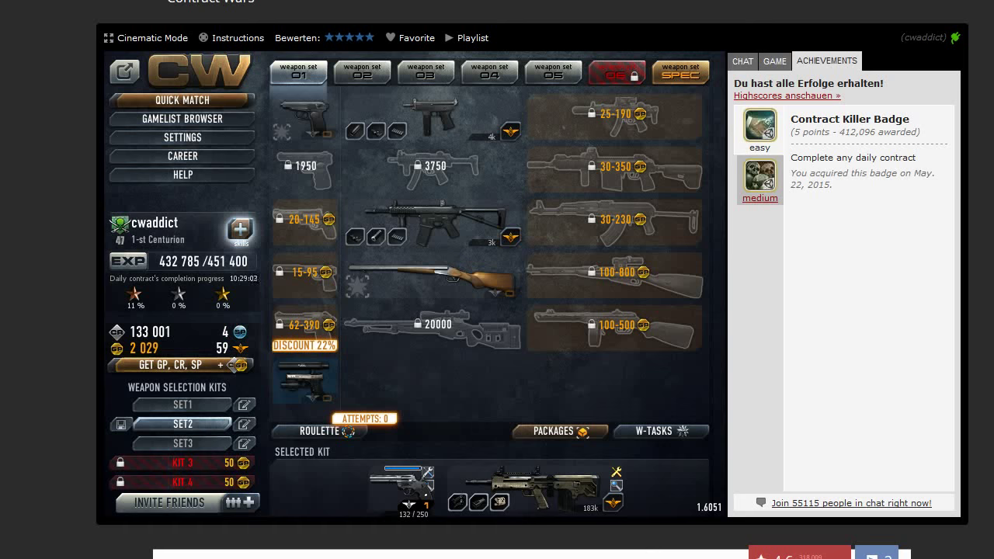
pyautogui.moveTo(153, 10); pyautogui.dragTo(439, 86)
pyautogui.click(439, 73)
pyautogui.click(439, 73)
pyautogui.click(439, 73)
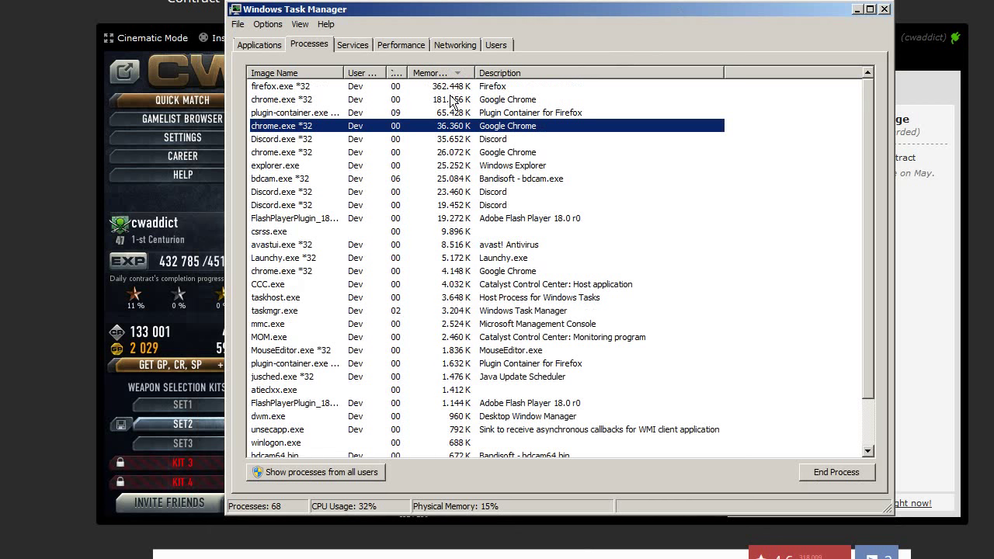
# Highlight the Firefox, Chrome and plugin-container processes in turn, and widen the Image Name column to show full names
pyautogui.click(436, 87)
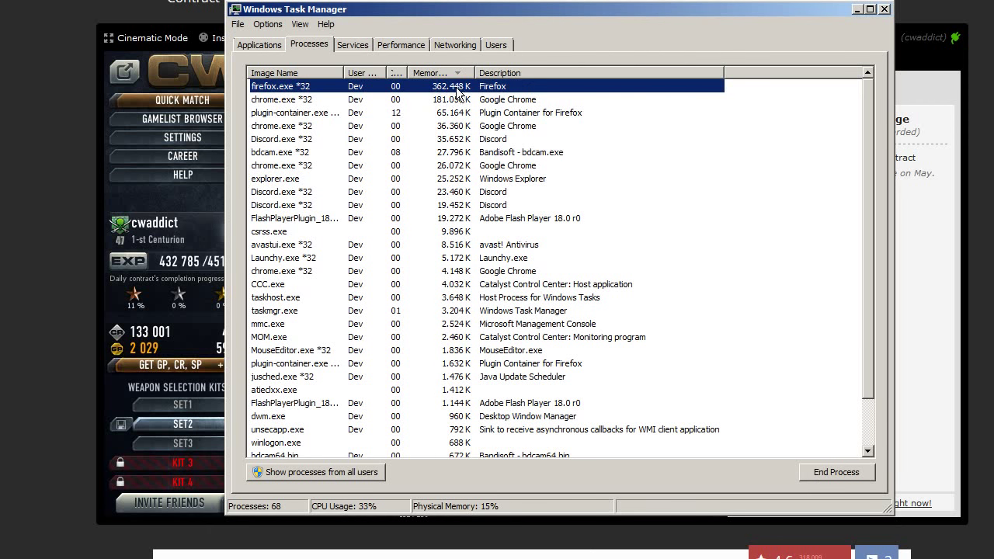
pyautogui.click(450, 102)
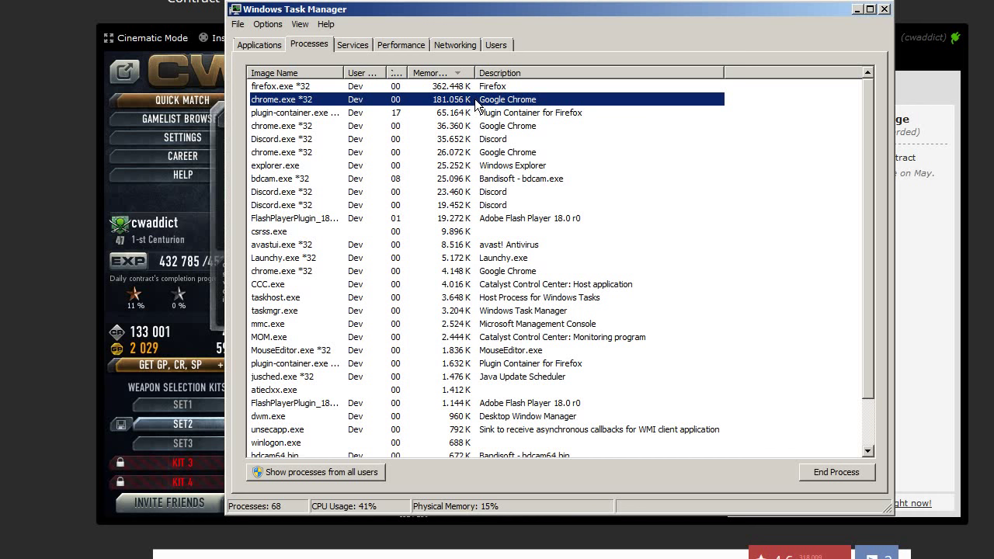
pyautogui.click(312, 115)
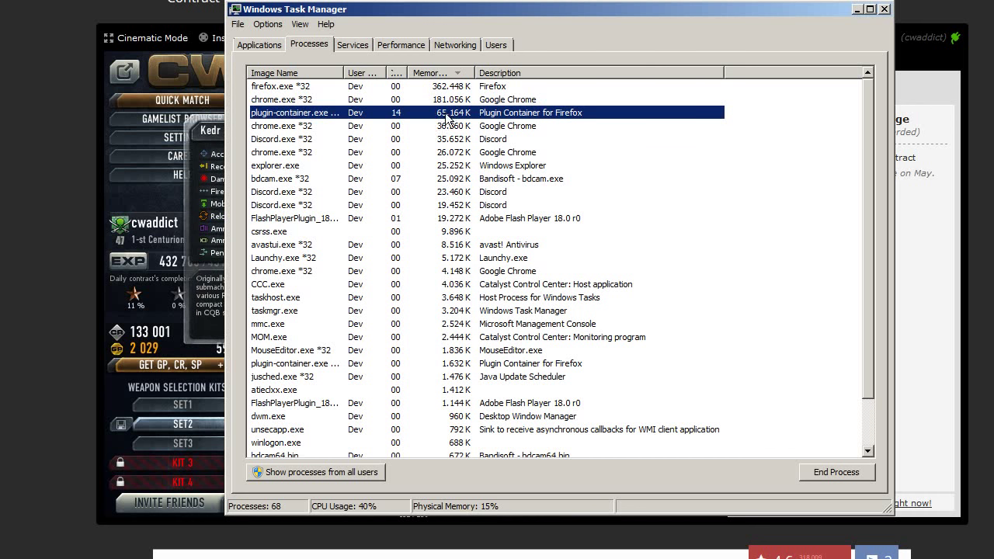
pyautogui.moveTo(347, 70); pyautogui.dragTo(378, 70)
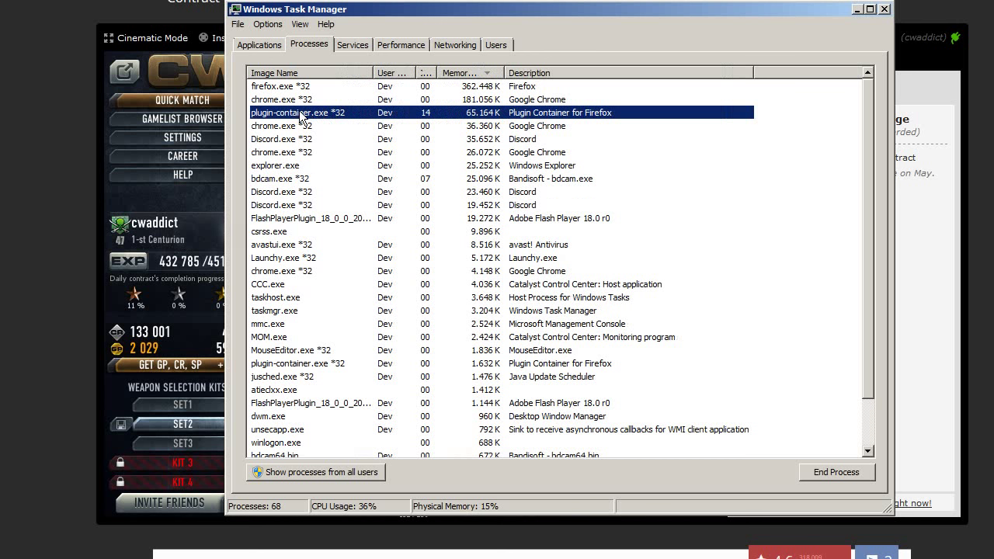
# Highlight the Discord, Chrome, bdcam.exe and Flash Player plugin processes in turn in the process list
pyautogui.click(300, 141)
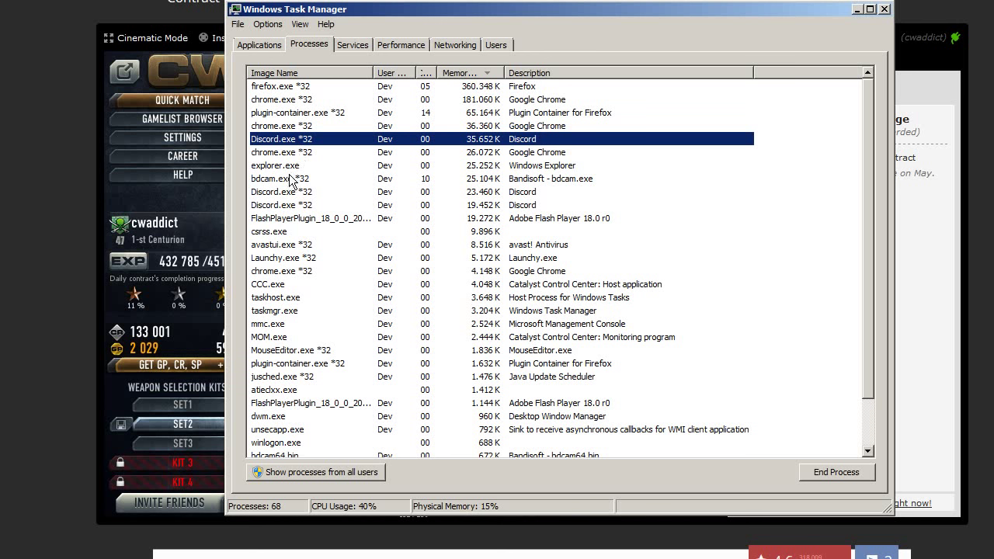
pyautogui.click(302, 154)
pyautogui.click(302, 178)
pyautogui.click(296, 194)
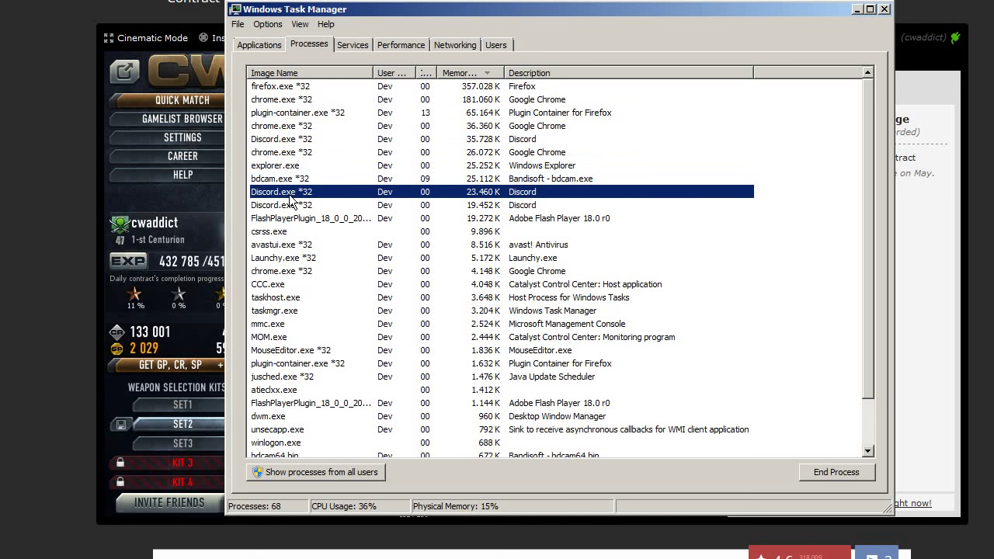
pyautogui.click(288, 222)
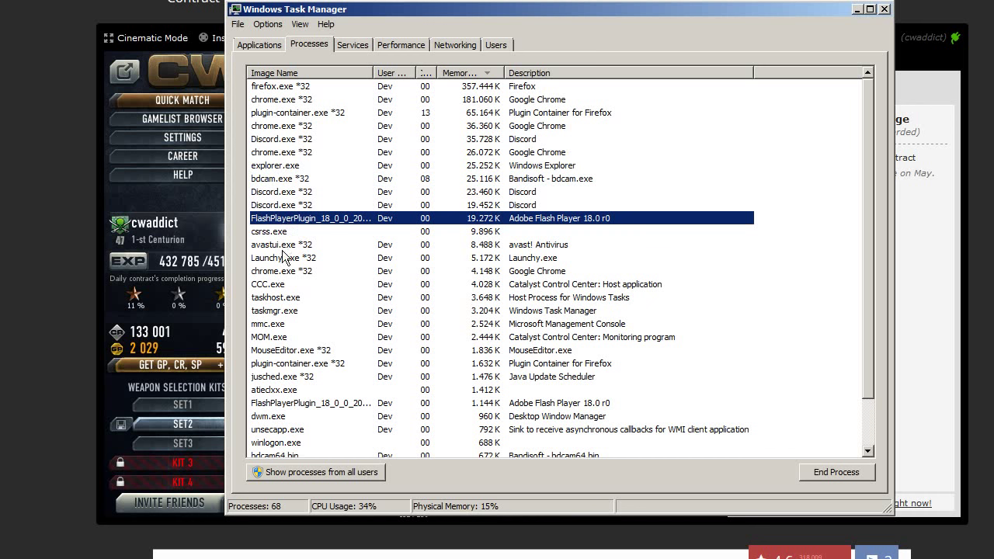
# Highlight the avast! Antivirus process and the Launchy.exe process further down the list
pyautogui.scroll(-2, 311, 349)
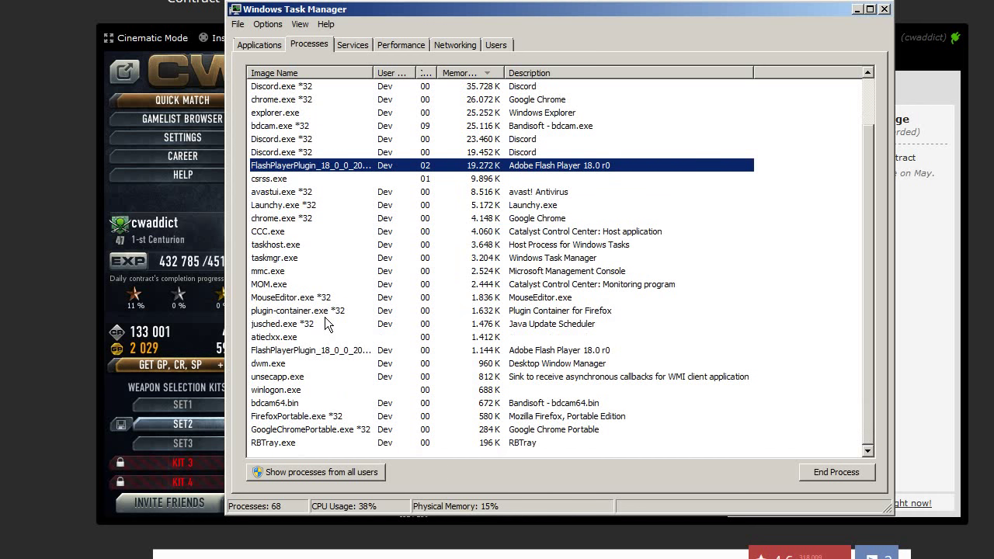
pyautogui.click(294, 194)
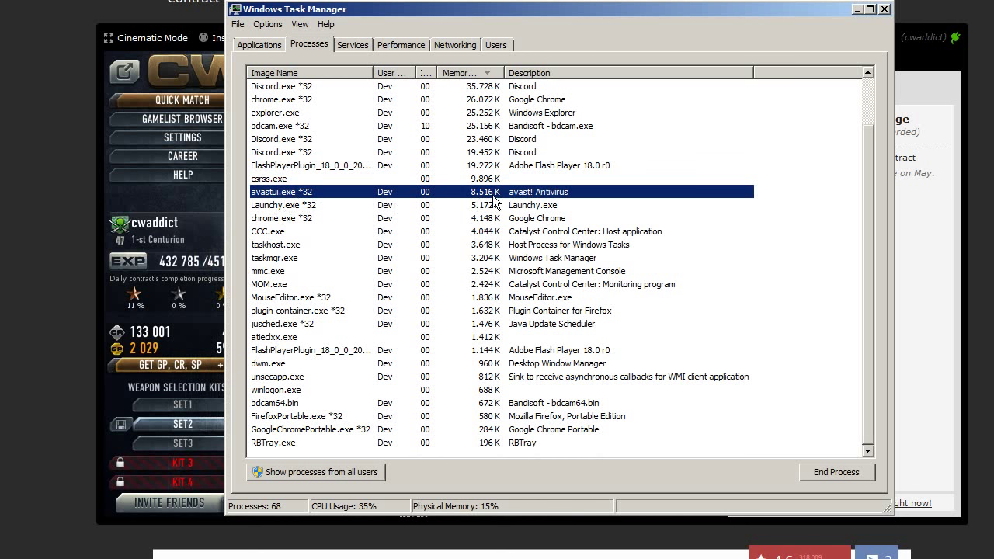
pyautogui.click(285, 207)
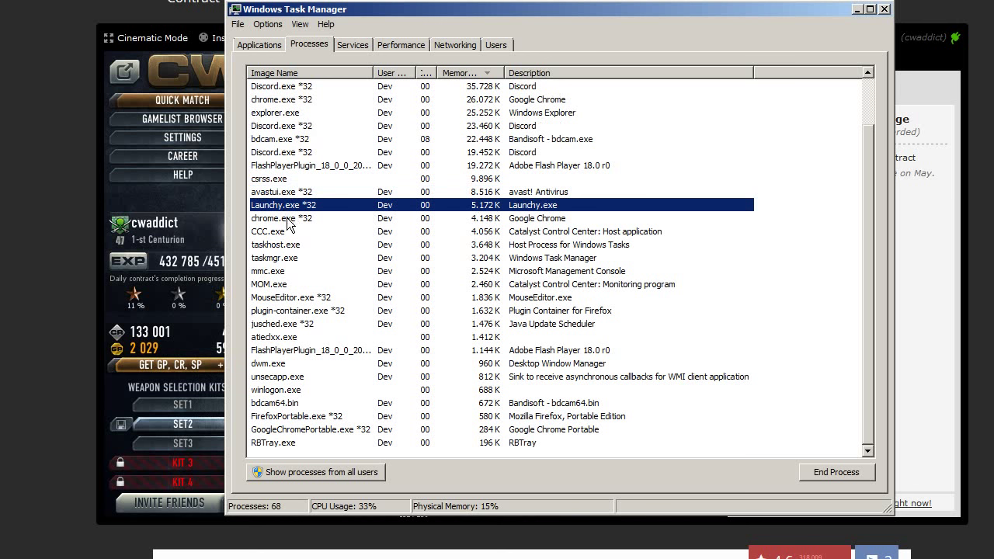
# Bring up the Launchy application launcher to show it, and dismiss it without launching anything
pyautogui.hotkey('alt', 'space')
pyautogui.hotkey('alt', 'space')
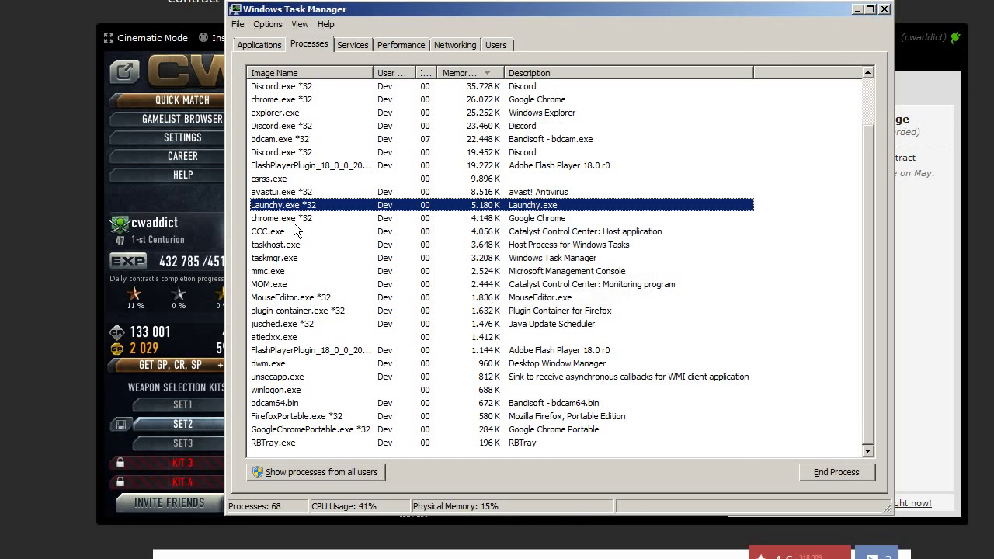
pyautogui.hotkey('alt', 'space')
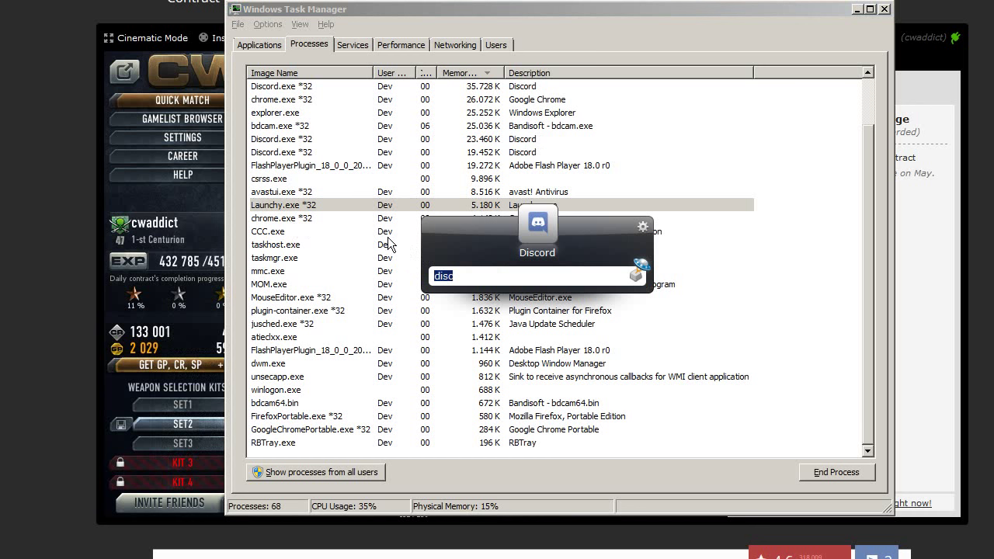
pyautogui.press('Escape')
# Highlight the CCC.exe, taskhost.exe and MouseEditor.exe processes in turn
pyautogui.click(303, 234)
pyautogui.click(289, 245)
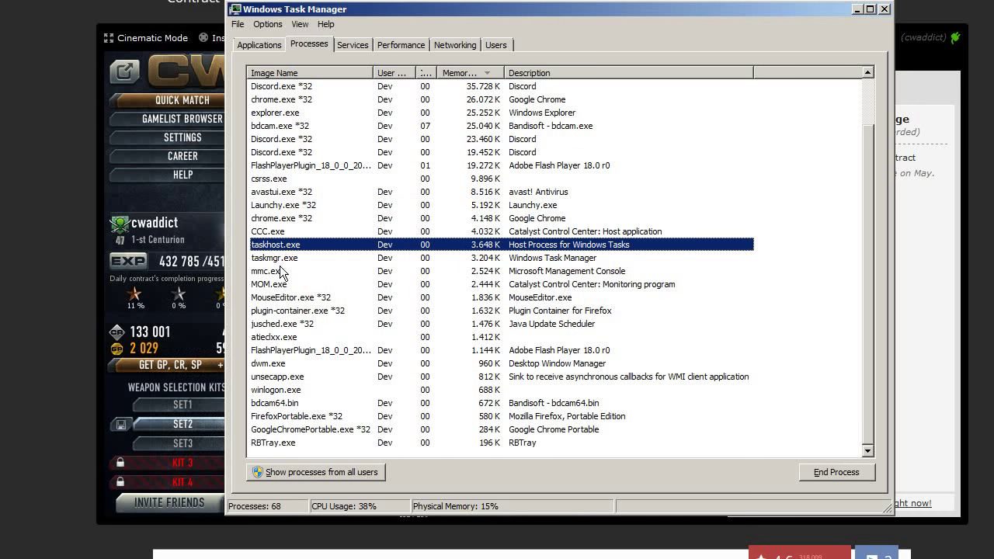
pyautogui.click(281, 298)
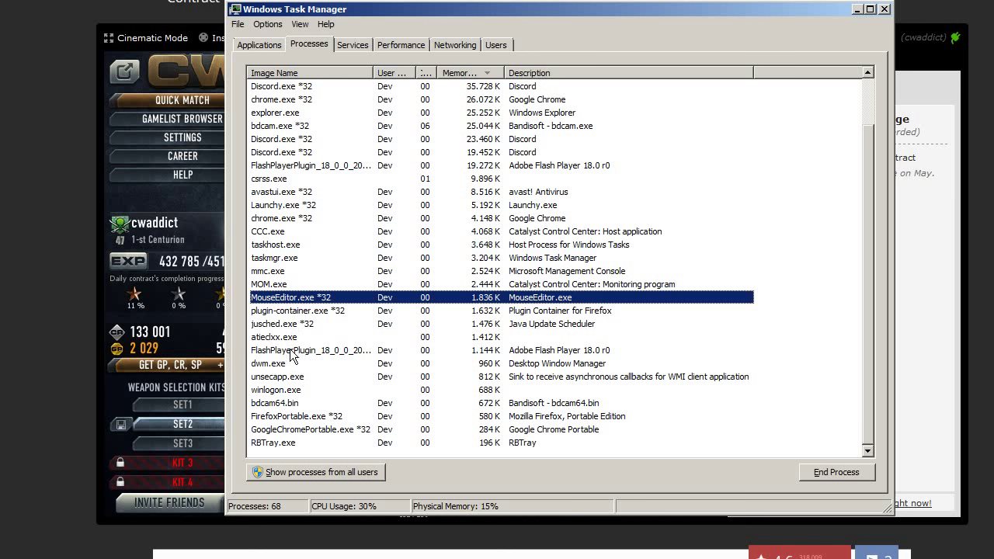
# End the Java Update Scheduler process, jusched.exe, and confirm ending it
pyautogui.click(301, 325)
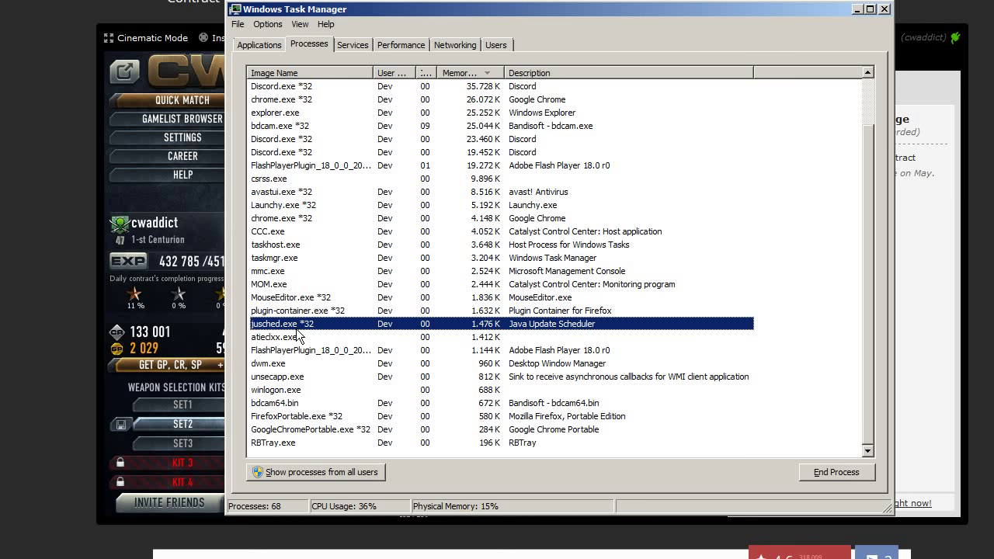
pyautogui.rightClick(308, 330)
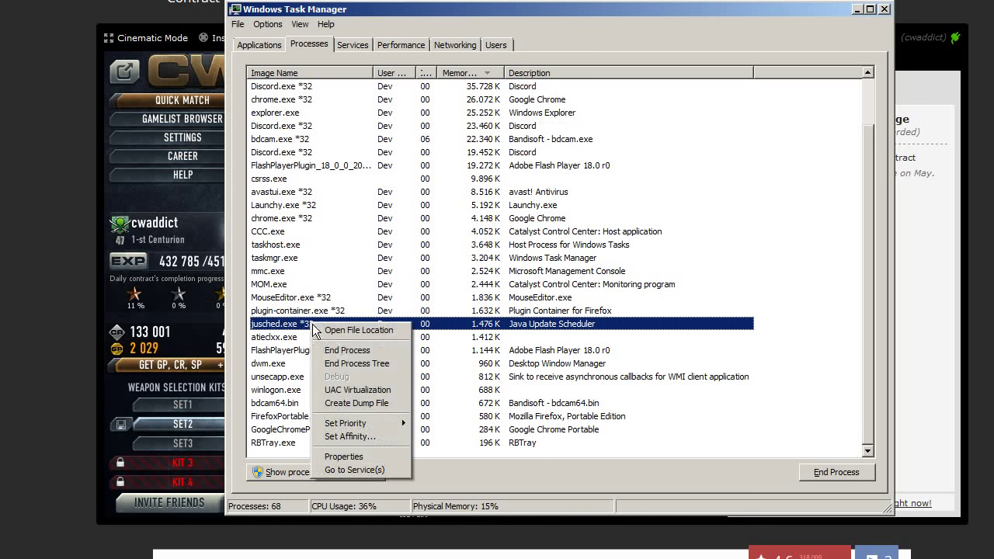
pyautogui.click(341, 351)
pyautogui.click(575, 290)
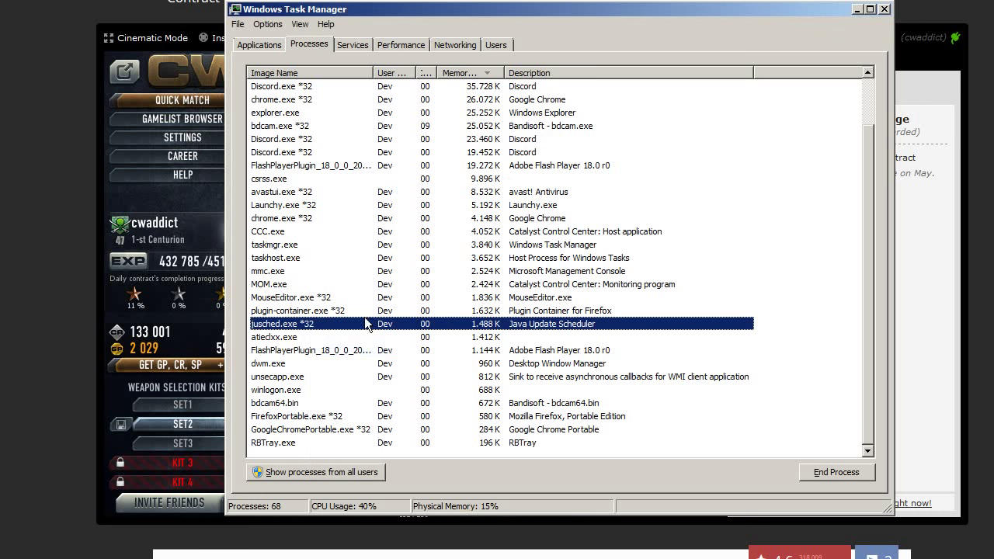
# Highlight the atiedxx.exe, winlogon.exe and RBTray.exe processes in turn, and return to the start of the process list
pyautogui.rightClick(292, 332)
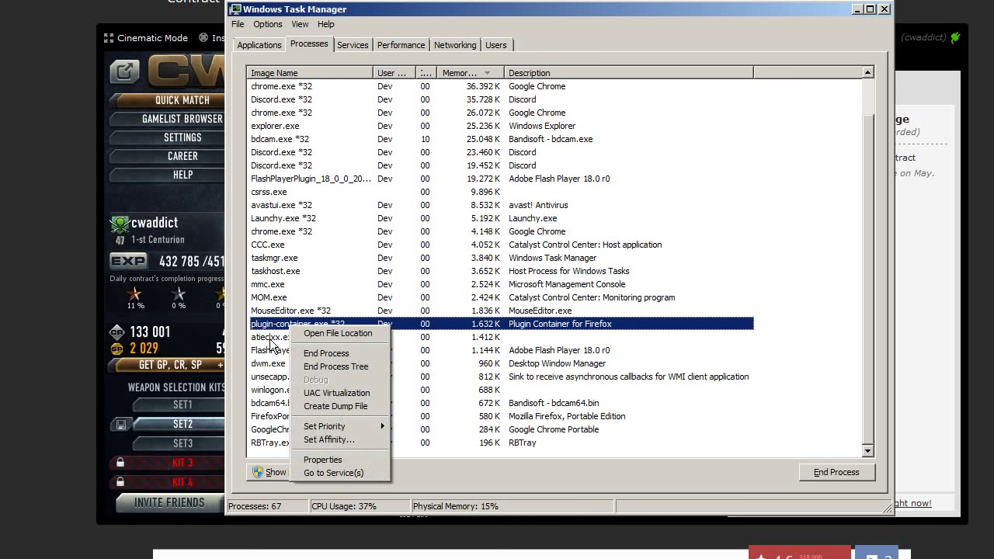
pyautogui.click(254, 337)
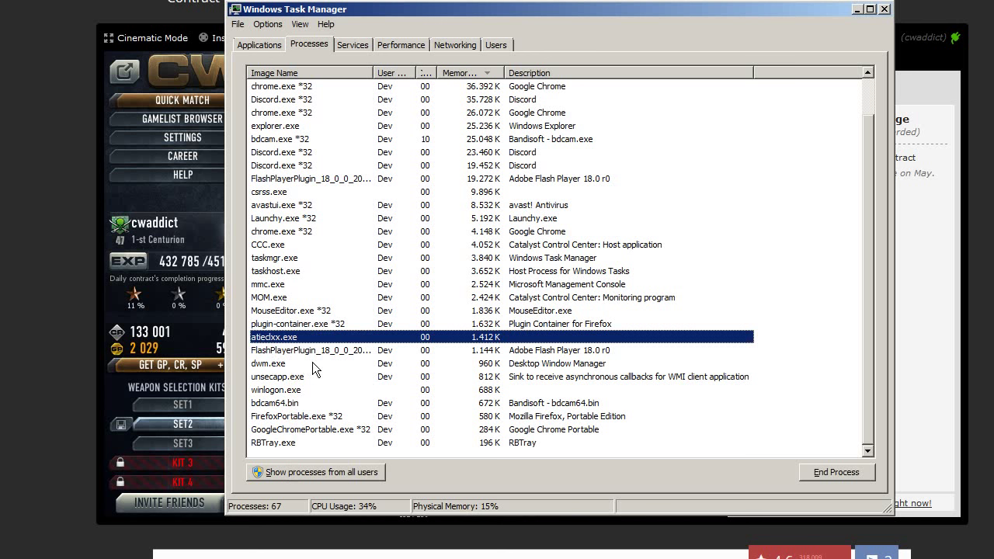
pyautogui.click(285, 391)
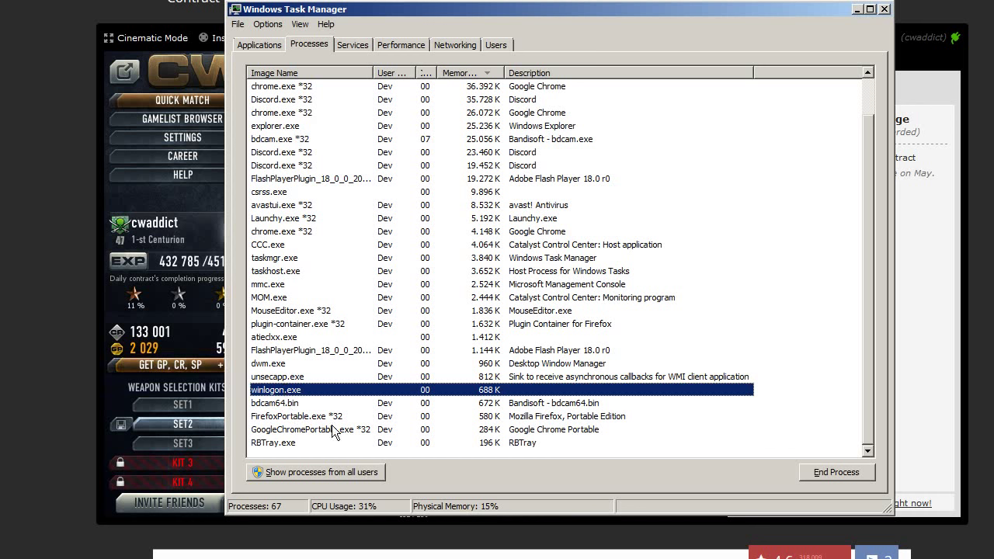
pyautogui.click(295, 446)
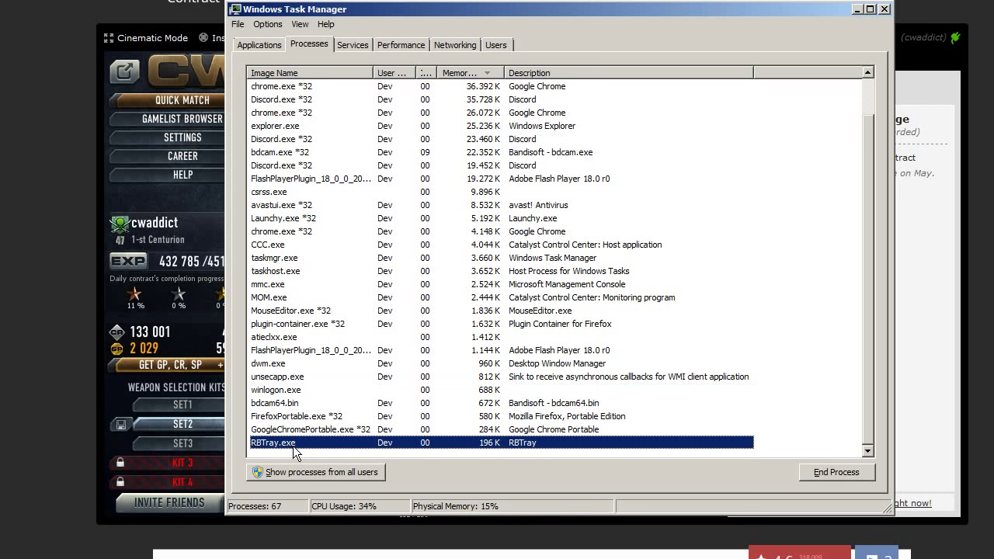
pyautogui.scroll(1, 392, 350)
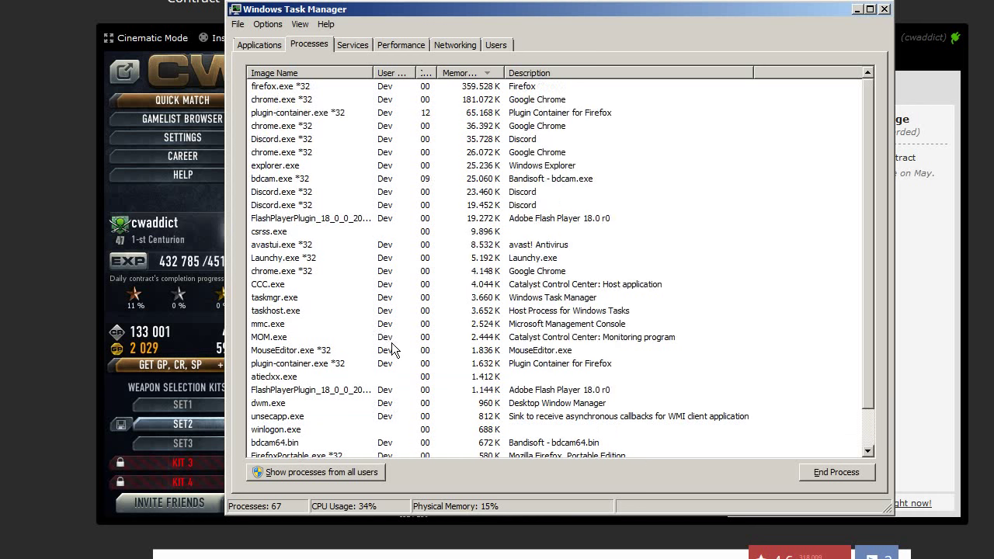
# Review the running applications, highlighting the Contract Wars Chrome window and Device Manager, and close Task Manager
pyautogui.click(262, 47)
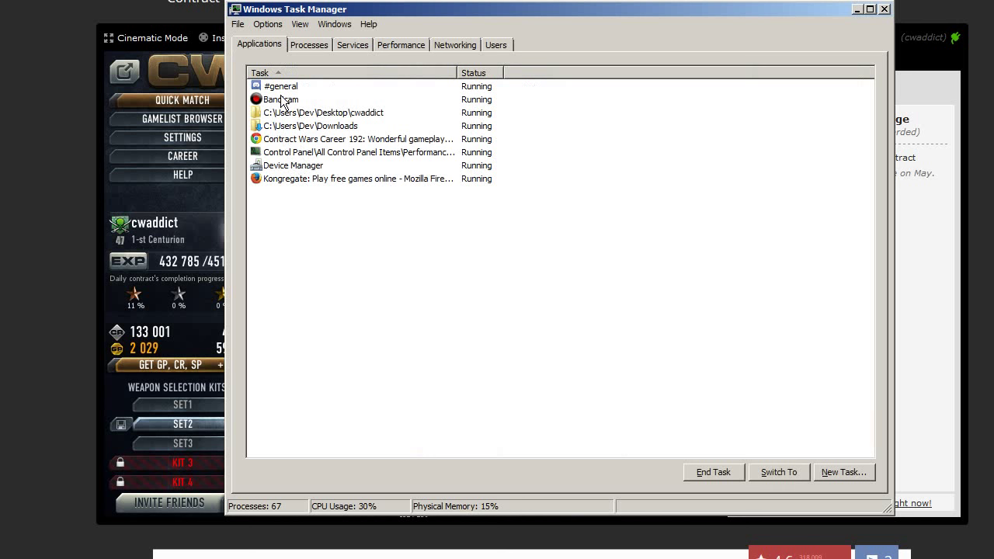
pyautogui.click(286, 143)
pyautogui.click(289, 167)
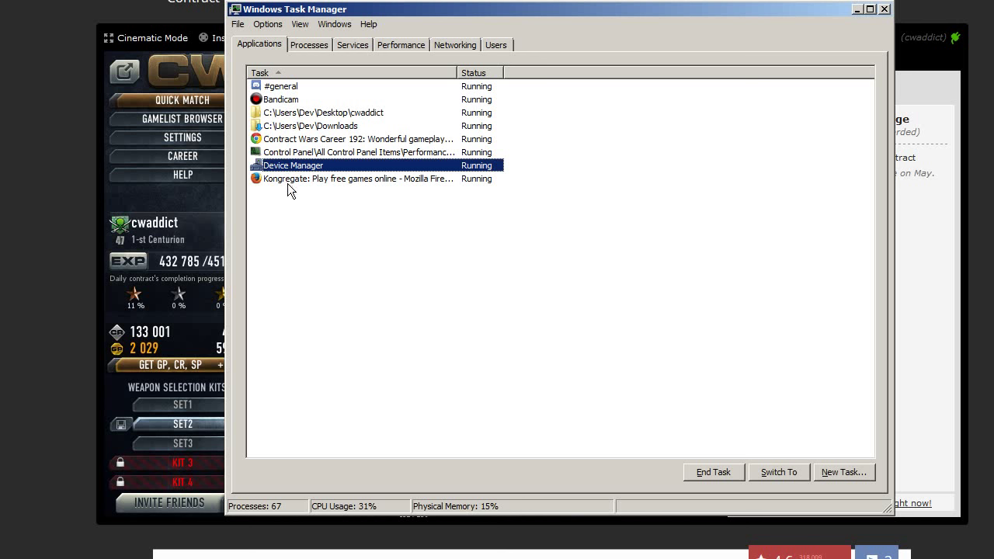
pyautogui.click(497, 272)
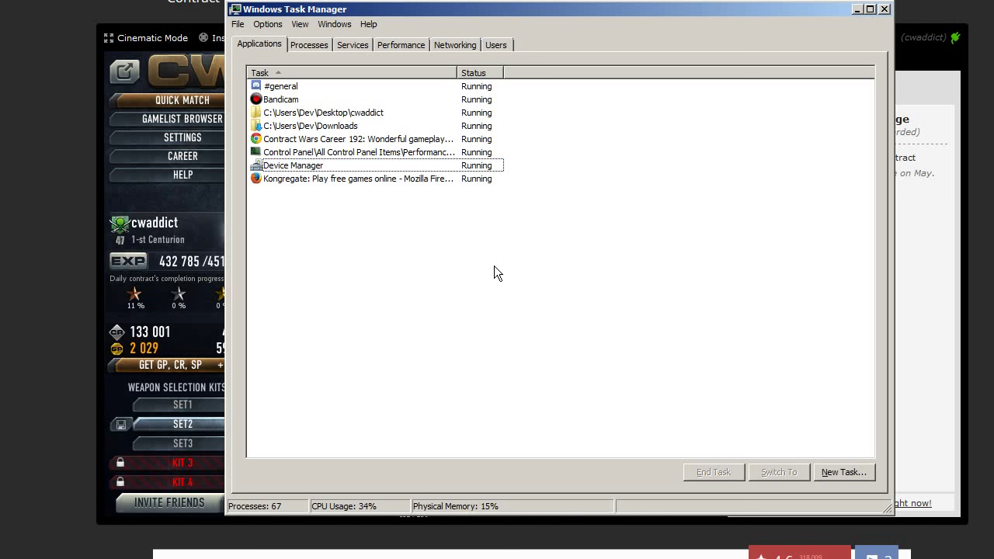
pyautogui.click(885, 9)
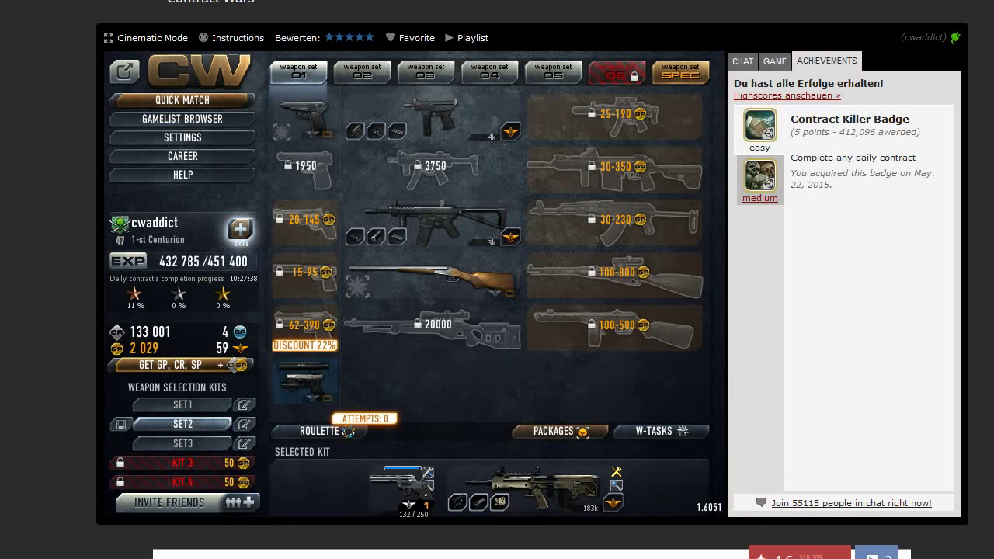